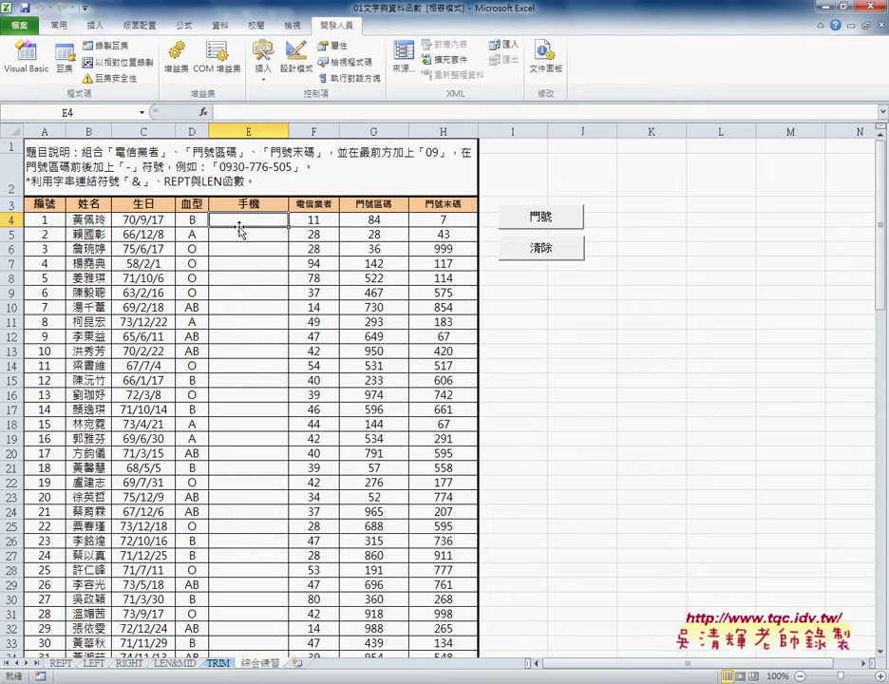
Insert the user-defined 手機 function into cell E4 from the 使用者定義 category
click(204, 113)
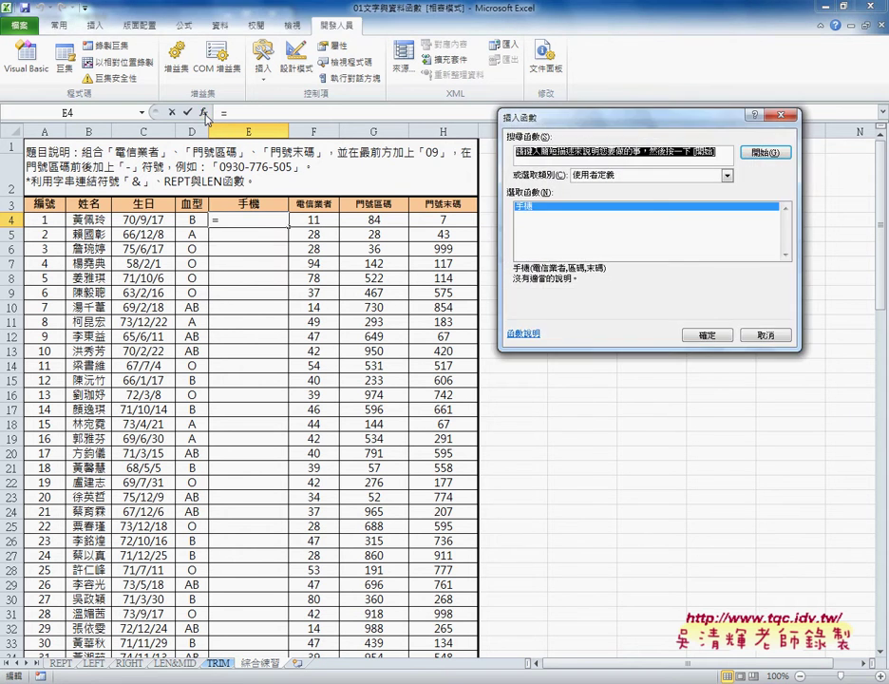
click(632, 177)
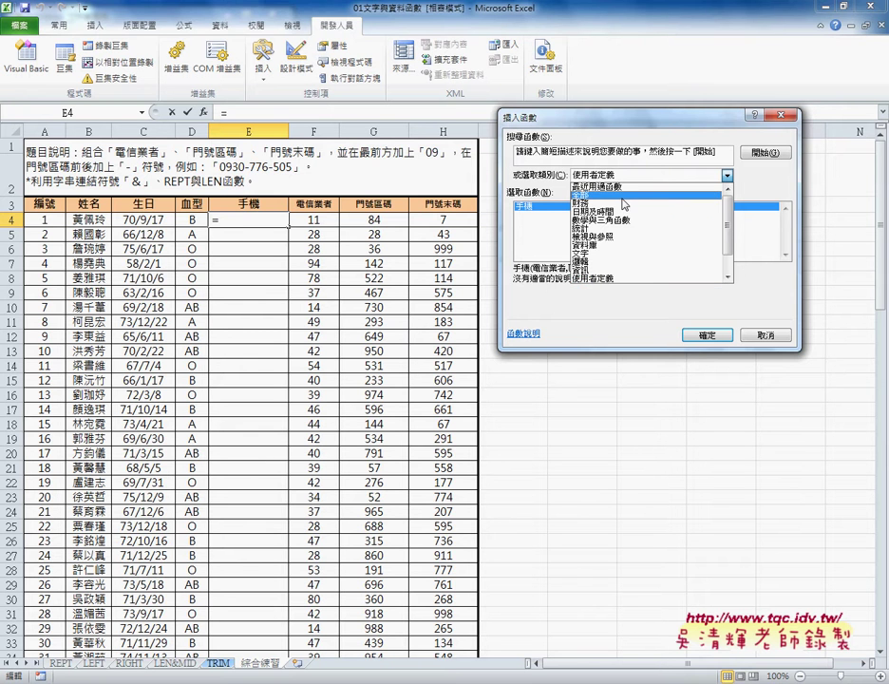
click(624, 204)
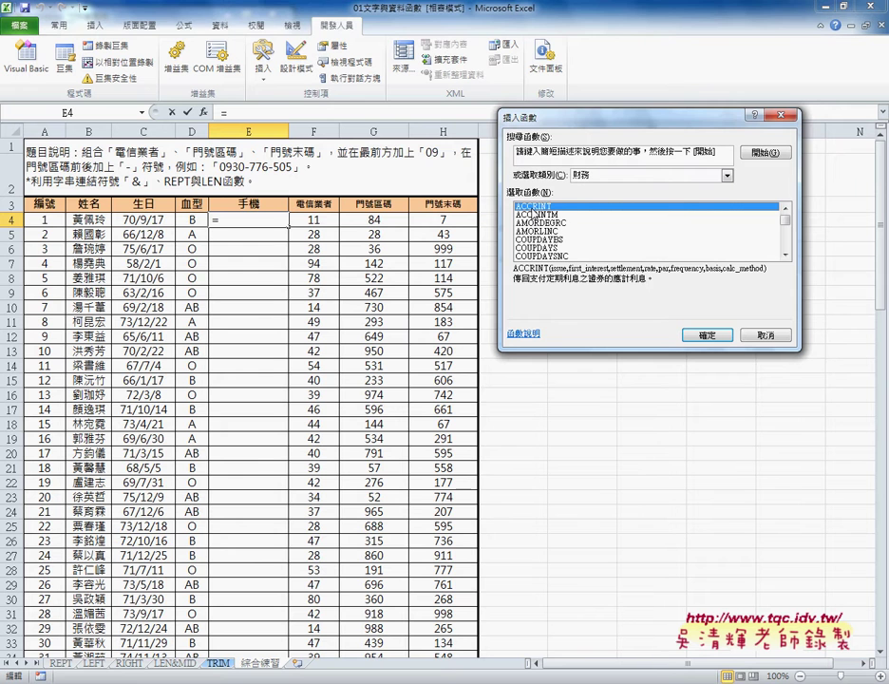
click(727, 175)
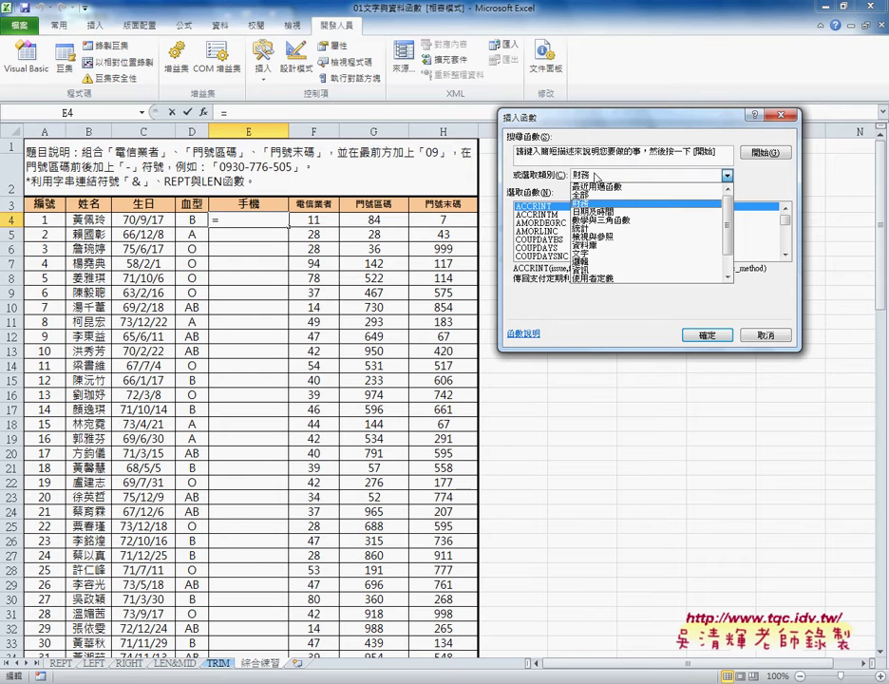
click(610, 279)
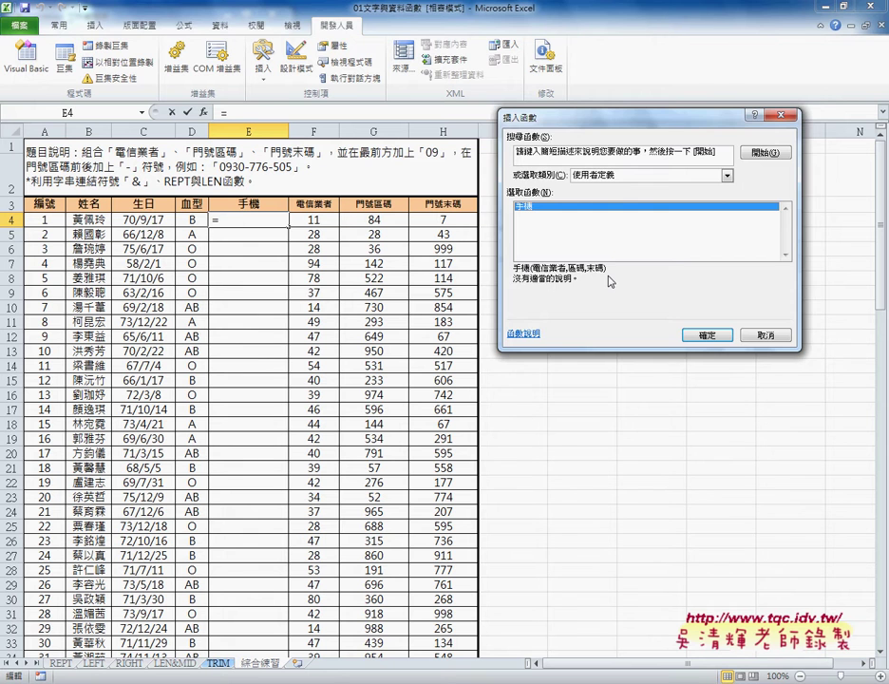
click(705, 335)
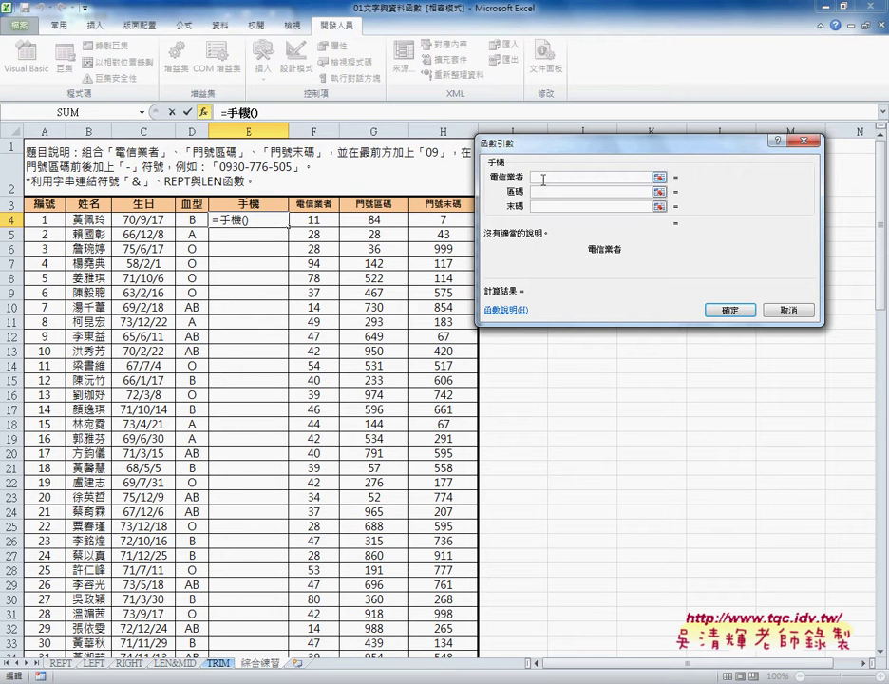
Set the 手機 function's 電信業者, 區碼 and 末碼 arguments to F4, G4 and H4
click(318, 220)
click(570, 190)
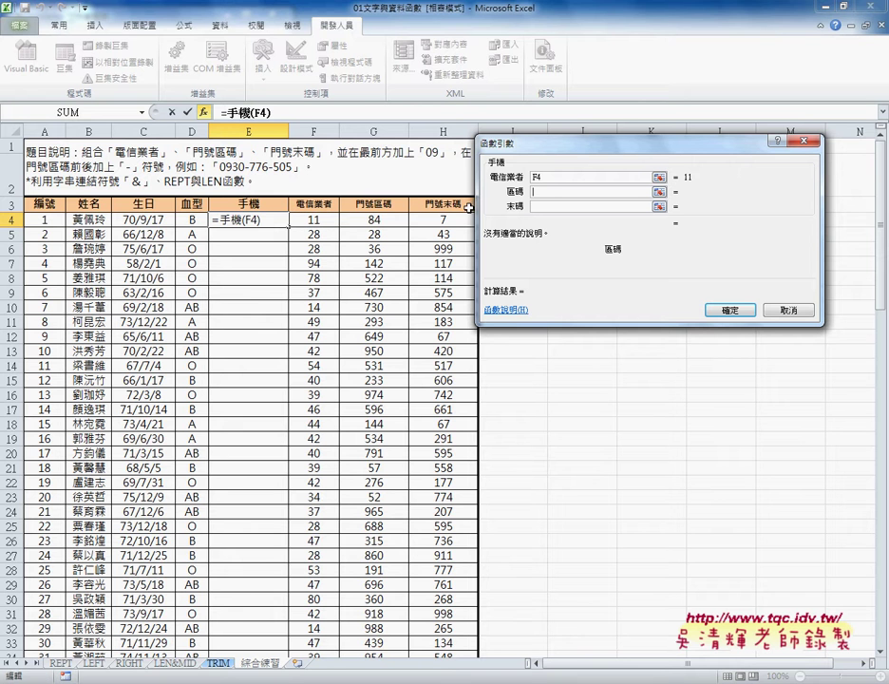
click(373, 221)
click(570, 206)
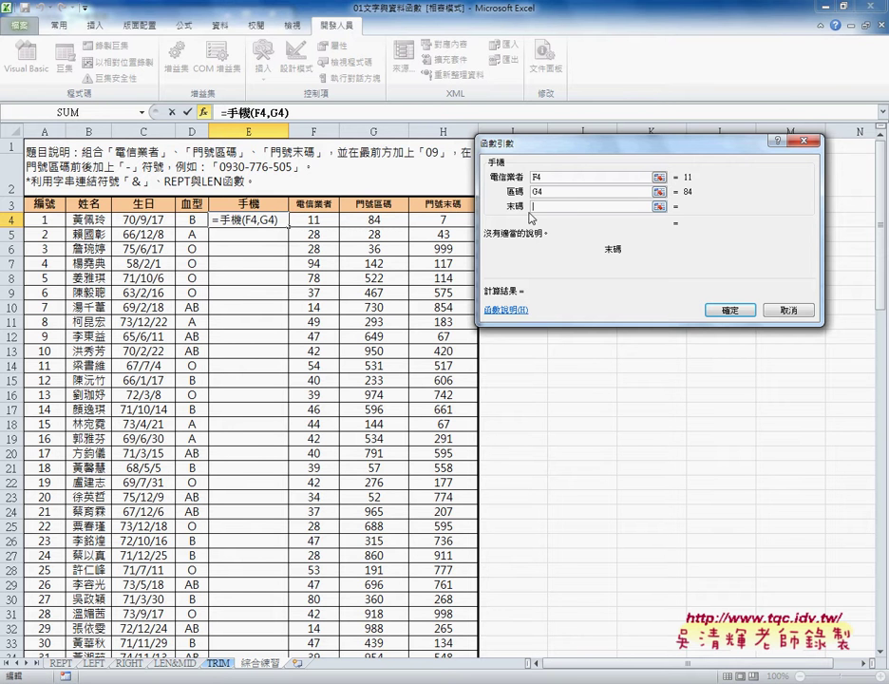
click(442, 220)
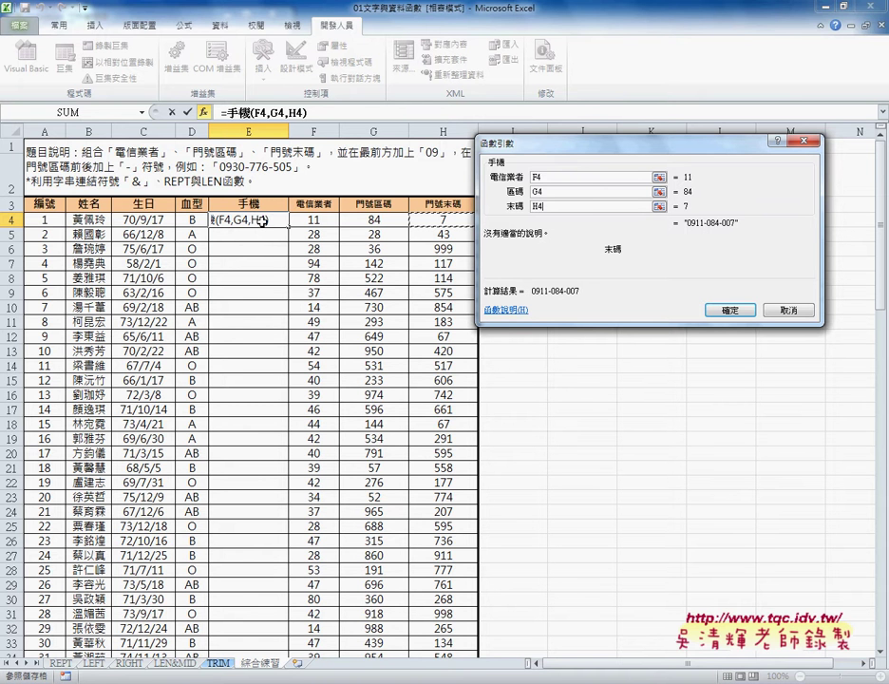
Confirm =手機(F4,G4,H4), fill it down the 手機 column, then clear E4:E33
click(727, 310)
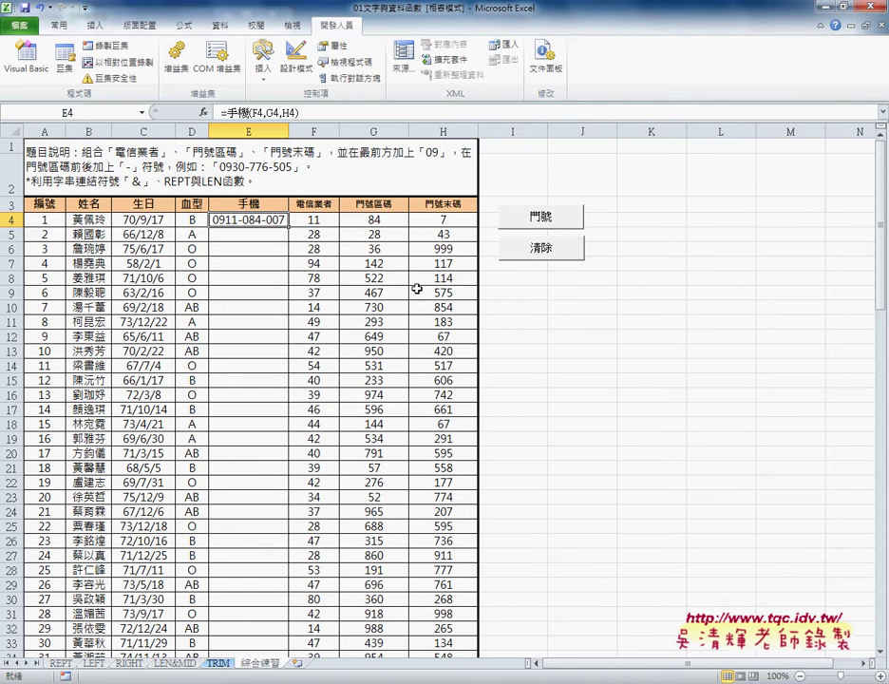
double_click(287, 228)
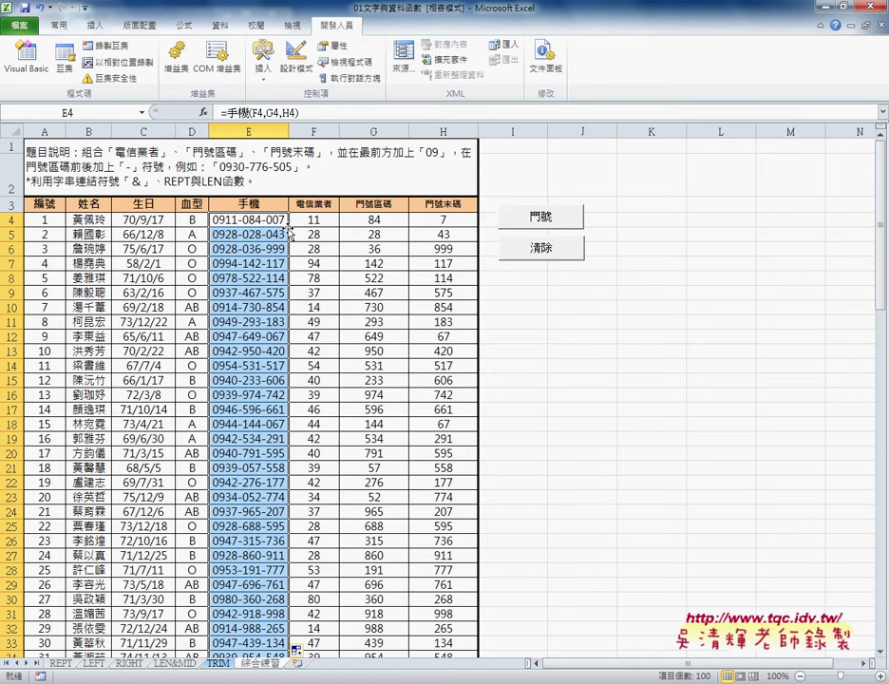
key(Delete)
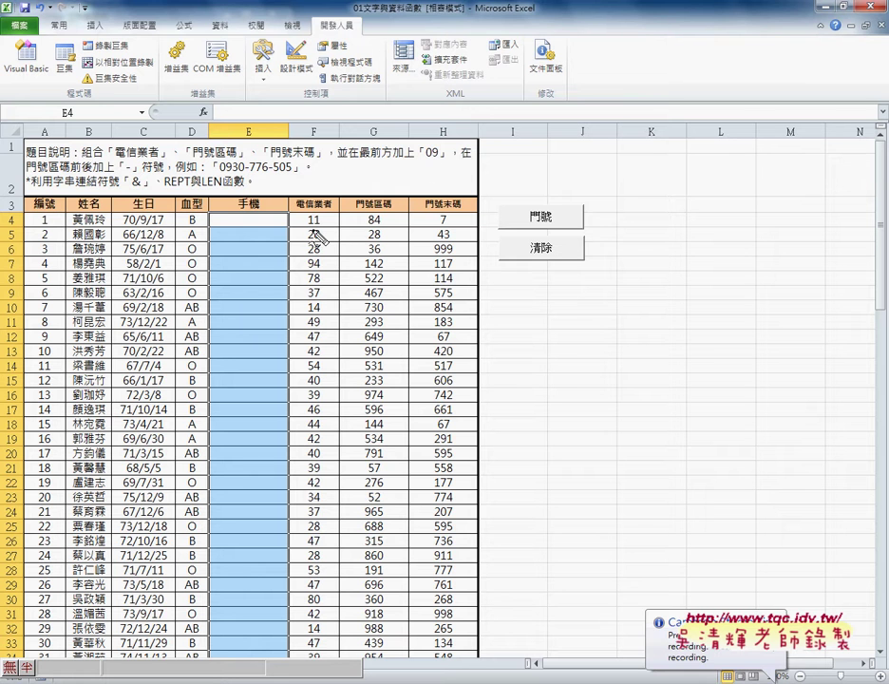
drag(306, 227, 453, 228)
drag(421, 158, 438, 157)
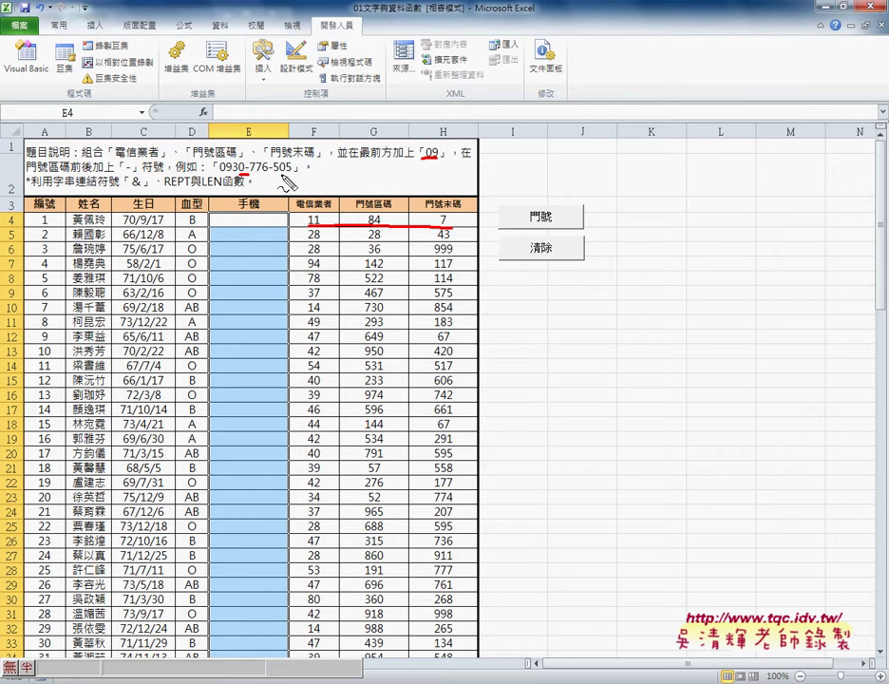
drag(242, 174, 250, 173)
drag(267, 174, 273, 173)
drag(165, 187, 221, 187)
mouse_move(141, 195)
mouse_down()
mouse_move(259, 190)
mouse_move(213, 225)
mouse_up()
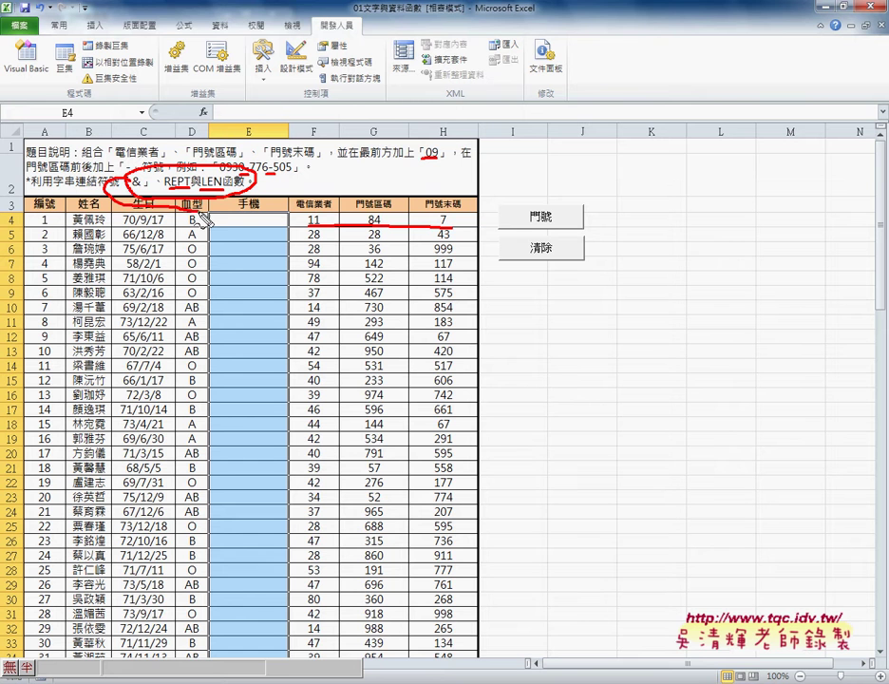
mouse_move(213, 226)
mouse_down()
mouse_move(280, 234)
mouse_move(232, 228)
mouse_up()
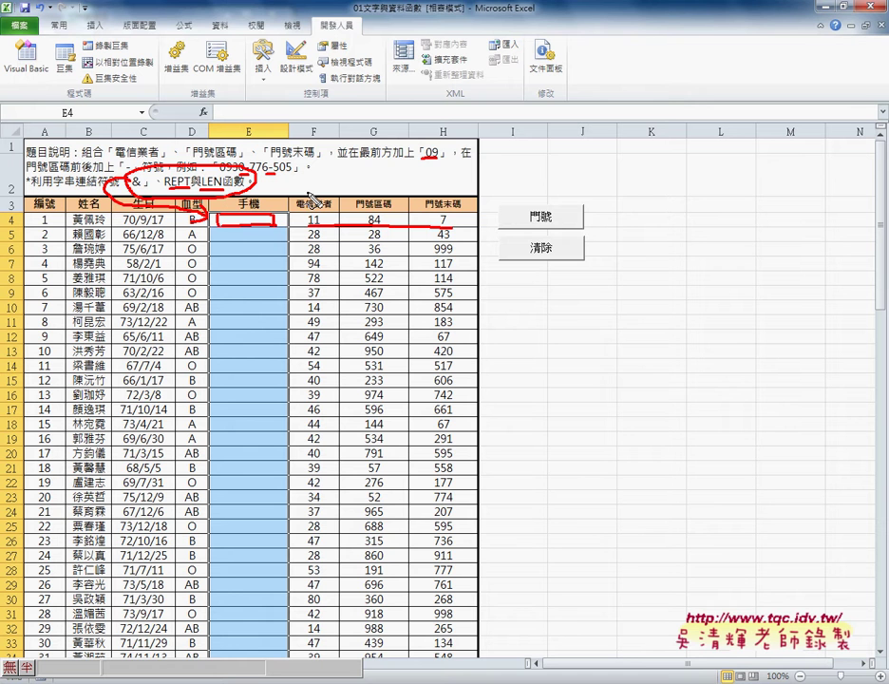
drag(300, 226, 504, 202)
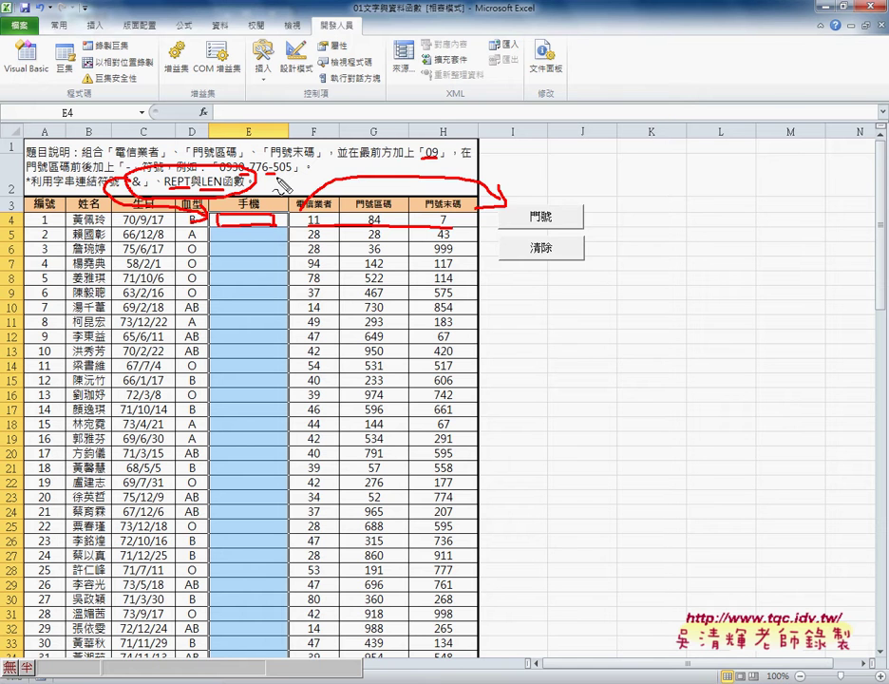
key(Escape)
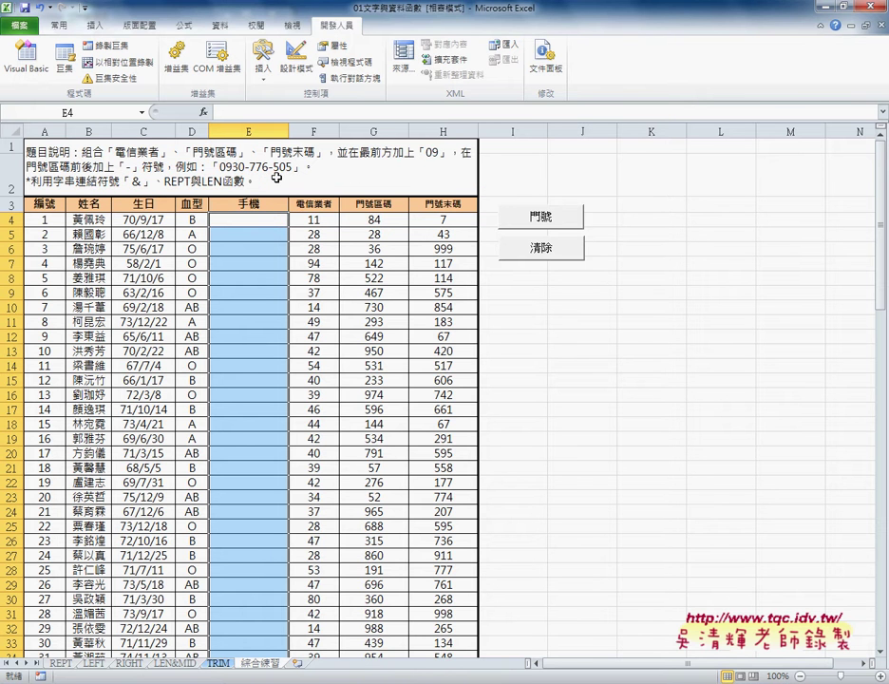
On the REPT sheet, insert the REPT function from the 文字 category into cell C3
click(67, 666)
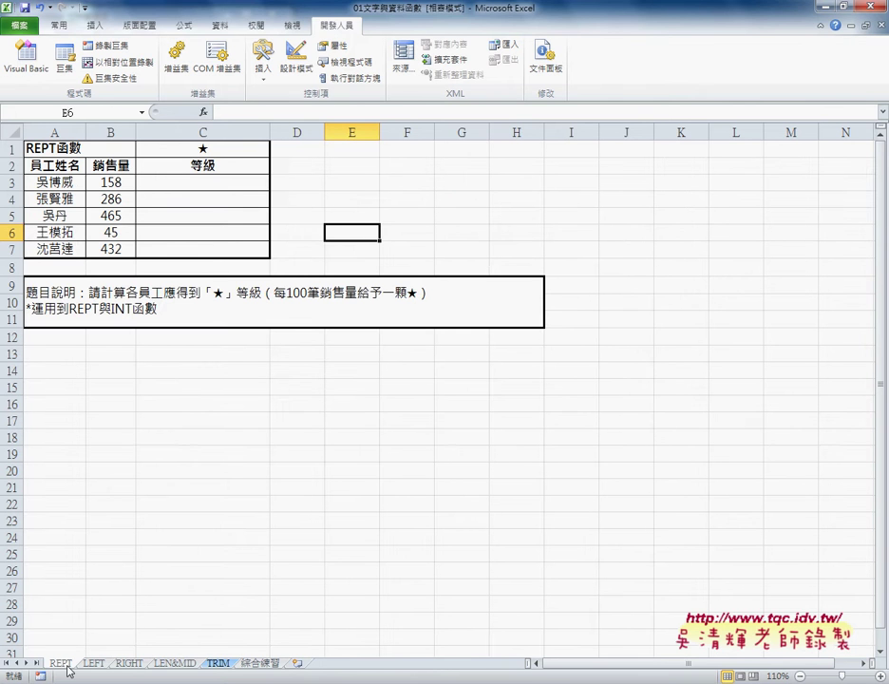
click(253, 183)
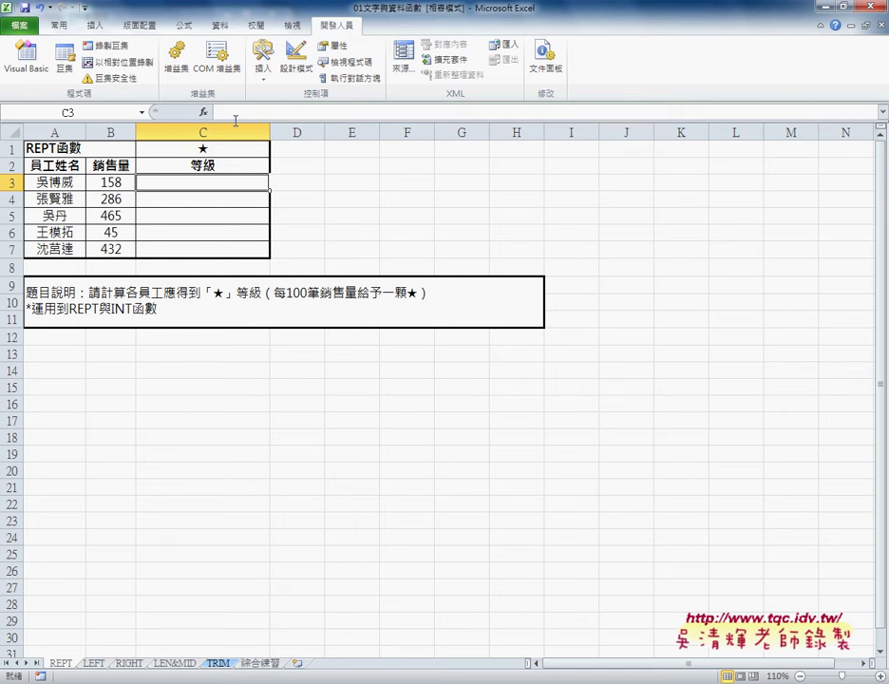
click(202, 112)
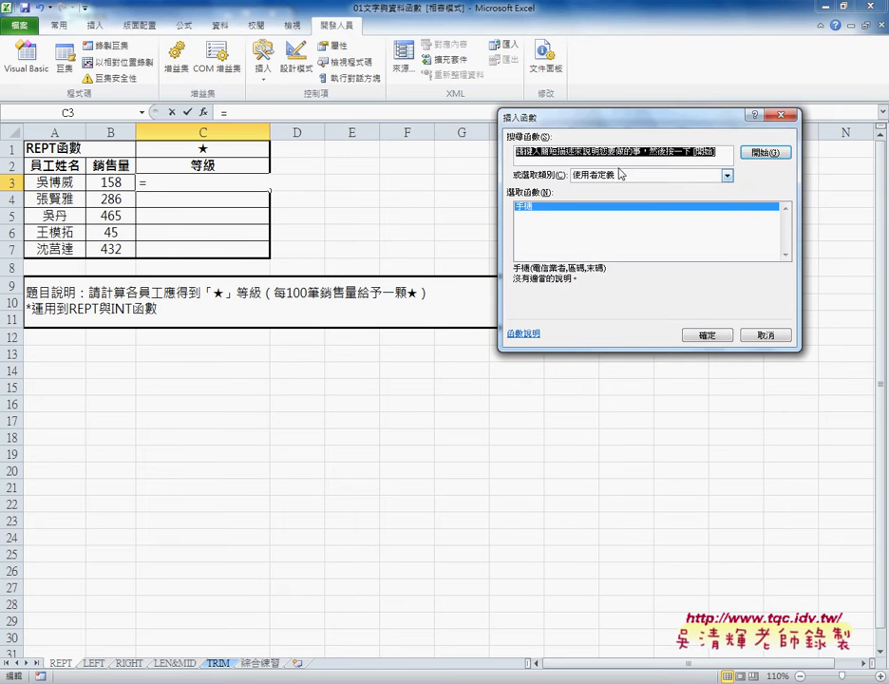
click(620, 175)
click(616, 251)
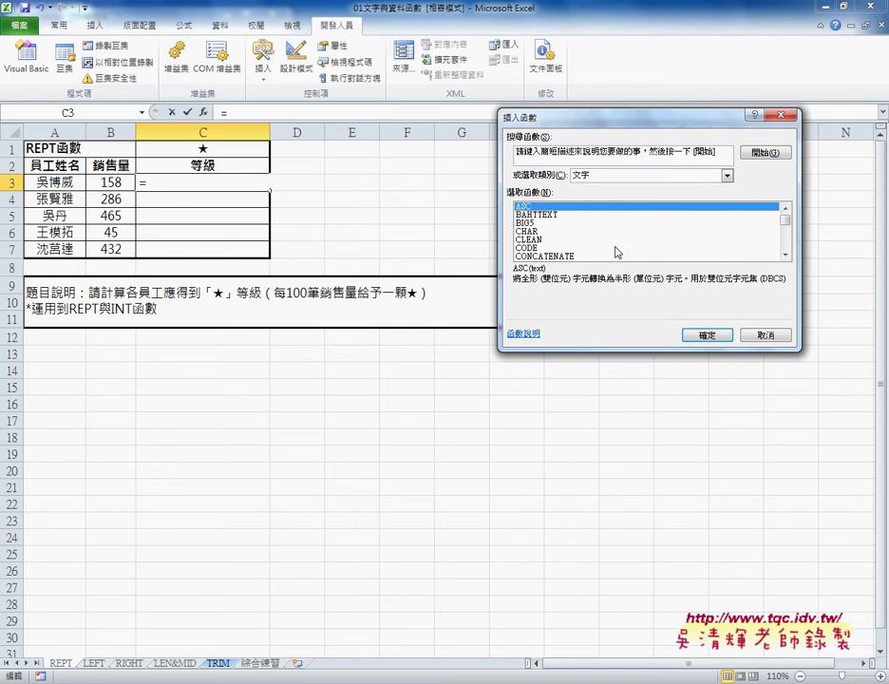
drag(786, 220, 785, 244)
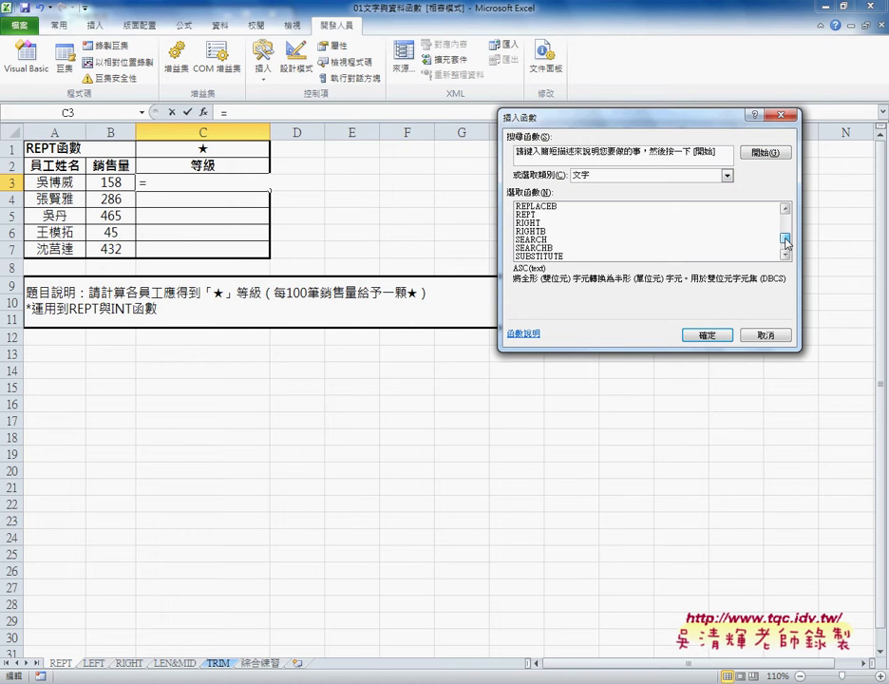
click(524, 215)
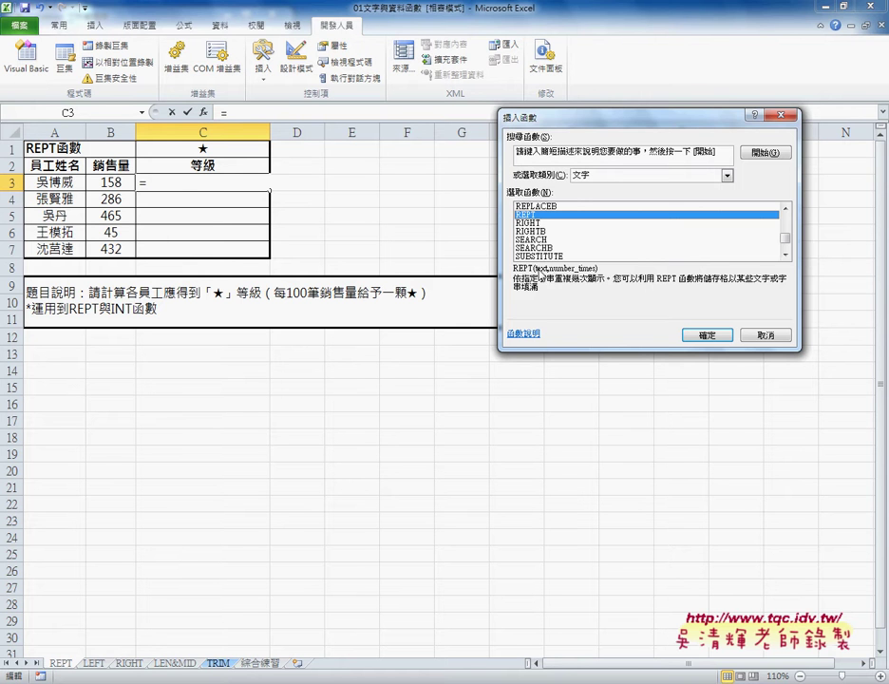
click(698, 333)
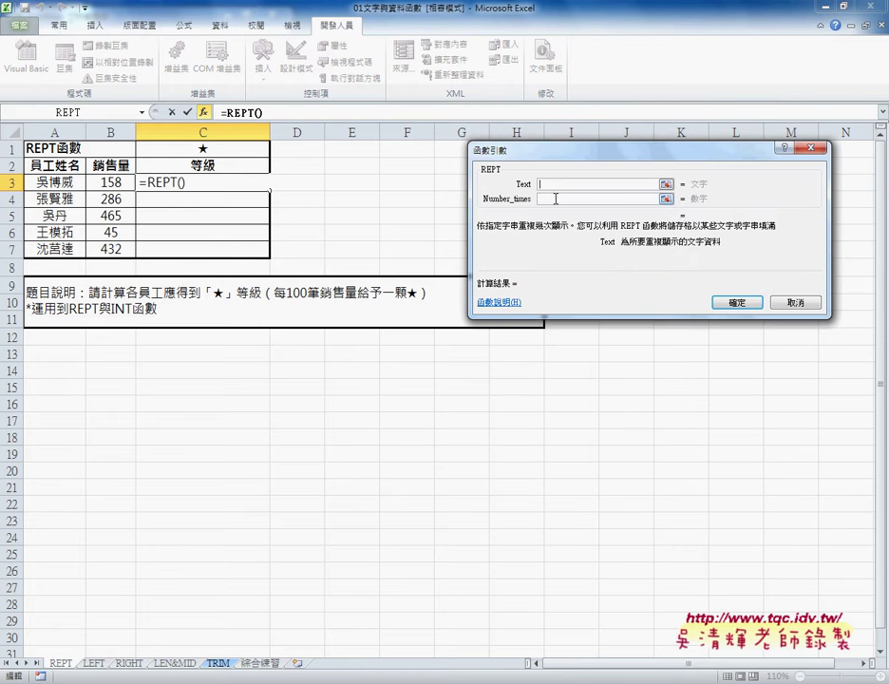
Set REPT's Text argument to C1 and Number_times to B3/100
click(207, 150)
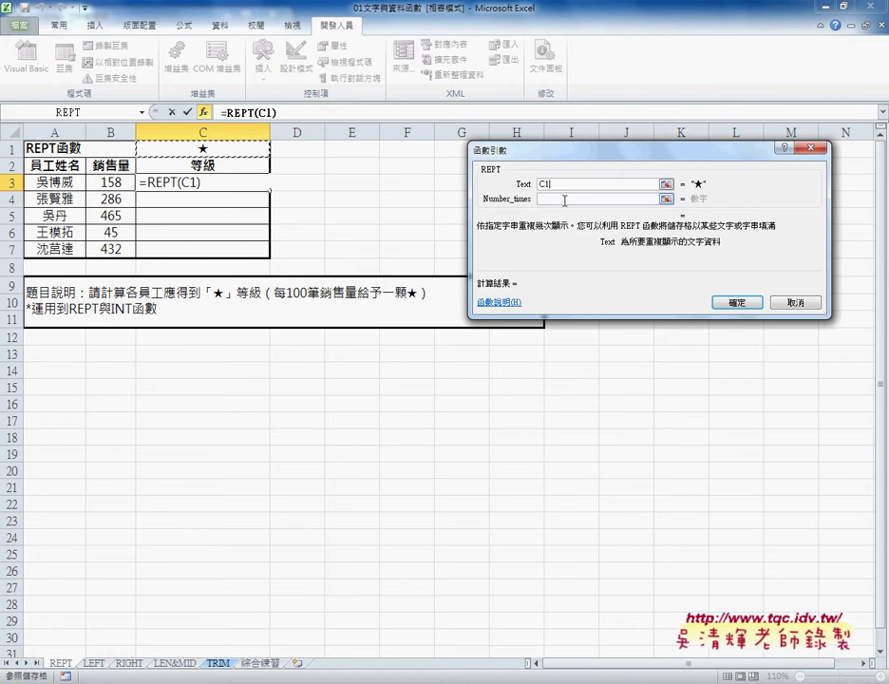
click(564, 201)
click(113, 182)
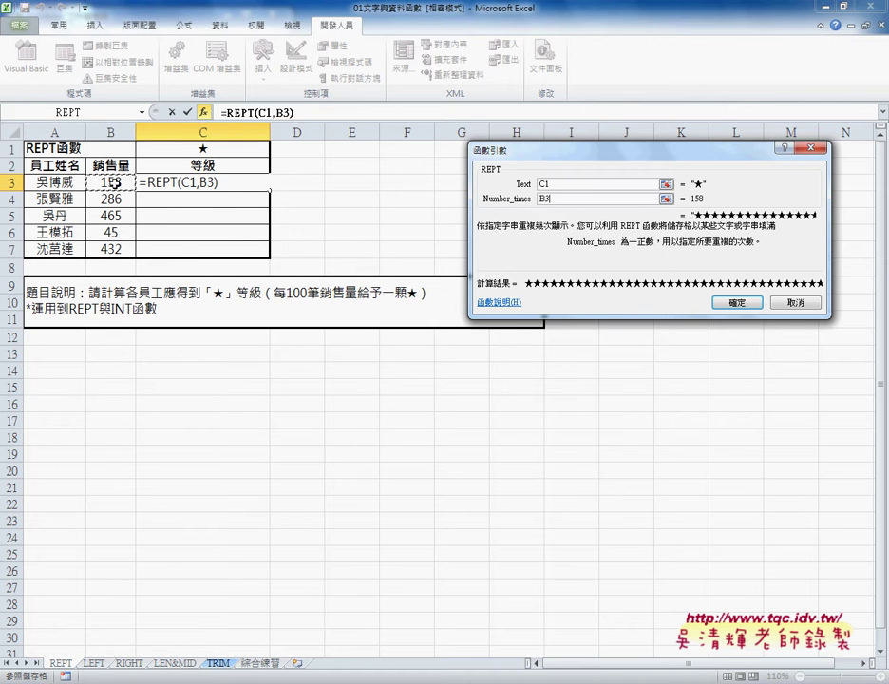
text(/)
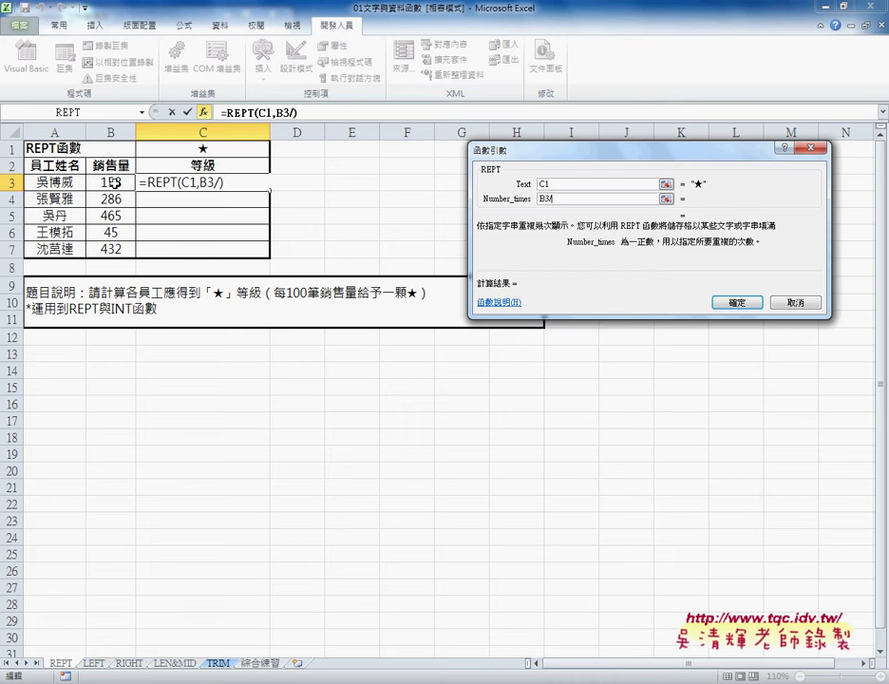
text(100)
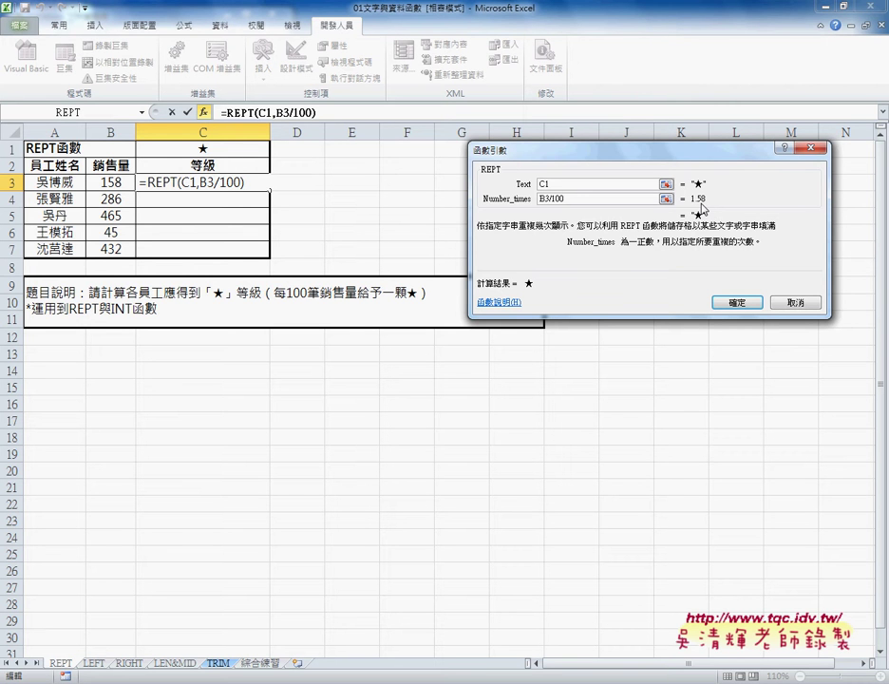
Wrap the repeat count in INT so it reads INT(B3/100)
click(539, 198)
drag(638, 199, 539, 198)
click(541, 198)
text(int)
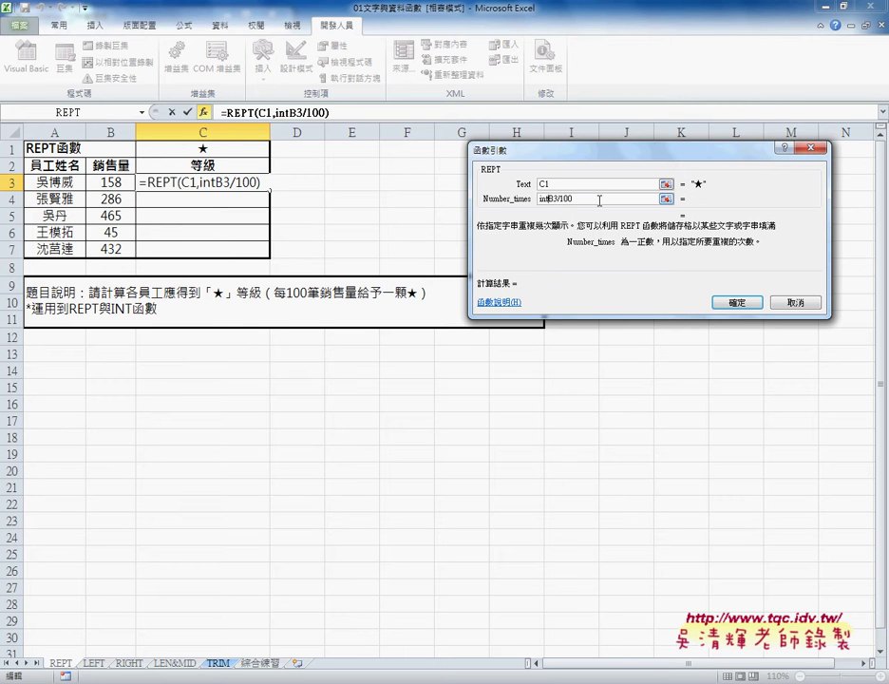
text(()
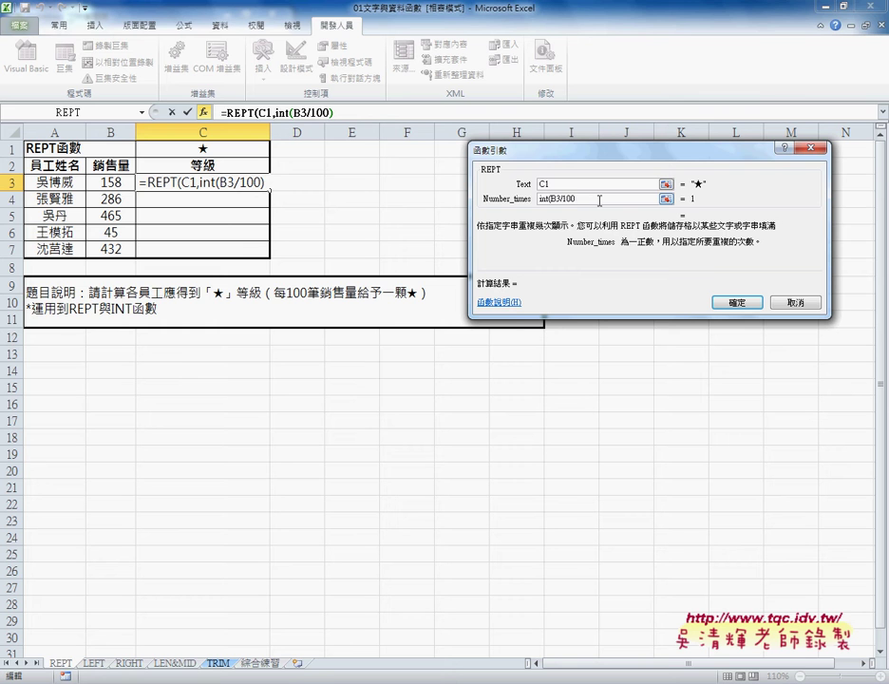
text())
Confirm the REPT formula in C3 and centre-align the ★ result
click(747, 308)
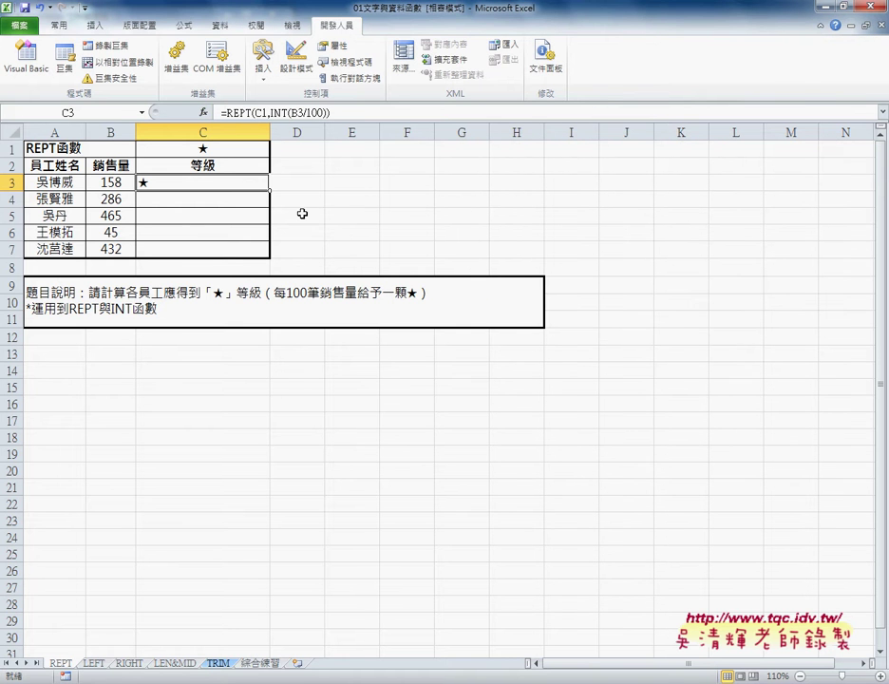
click(53, 25)
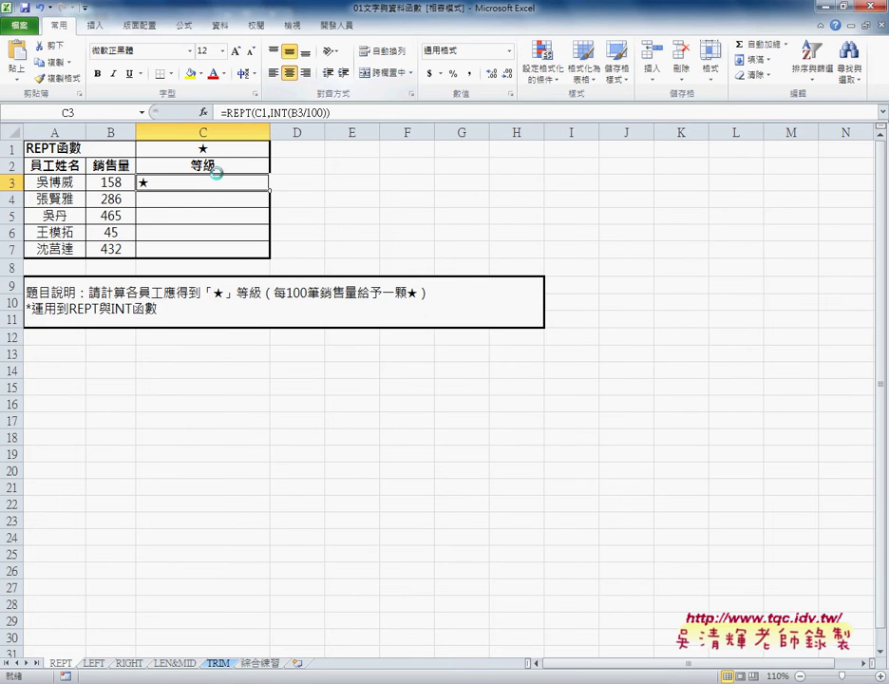
key(alt+h)
key(a)
key(c)
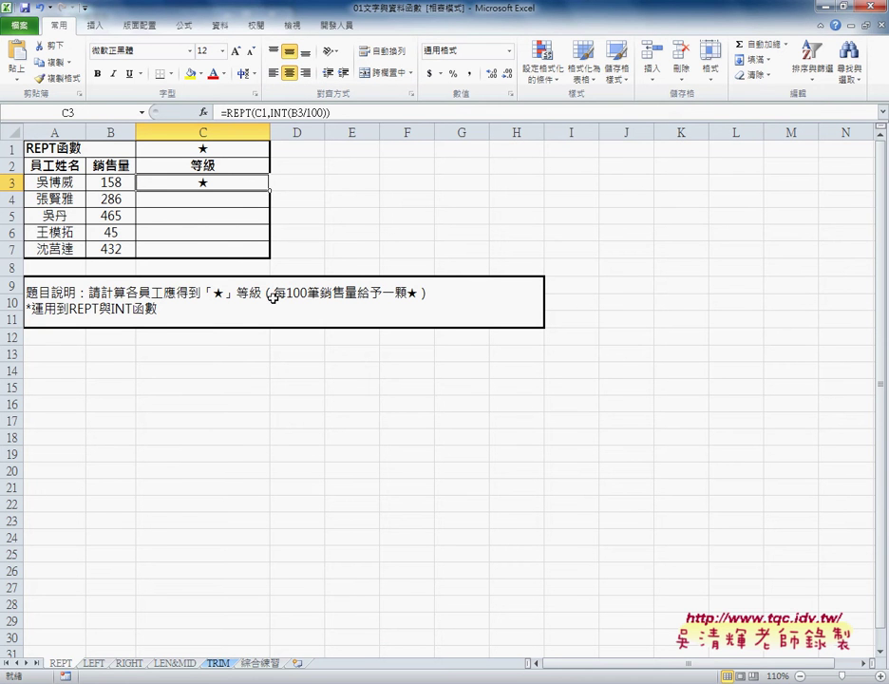
Fill C3's formula down to C7, then reopen C3 for editing
drag(269, 190, 269, 255)
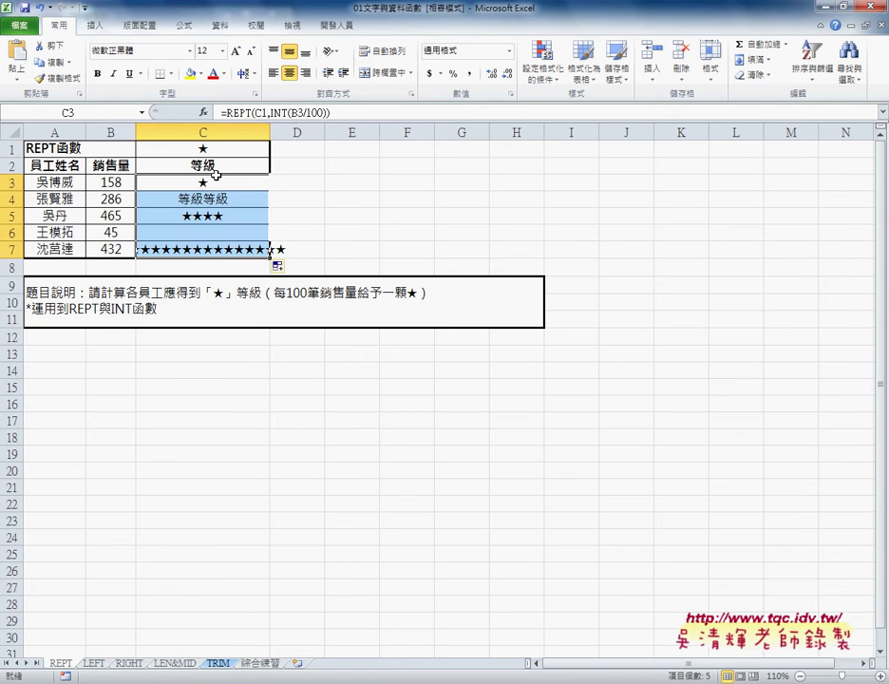
click(237, 181)
double_click(228, 181)
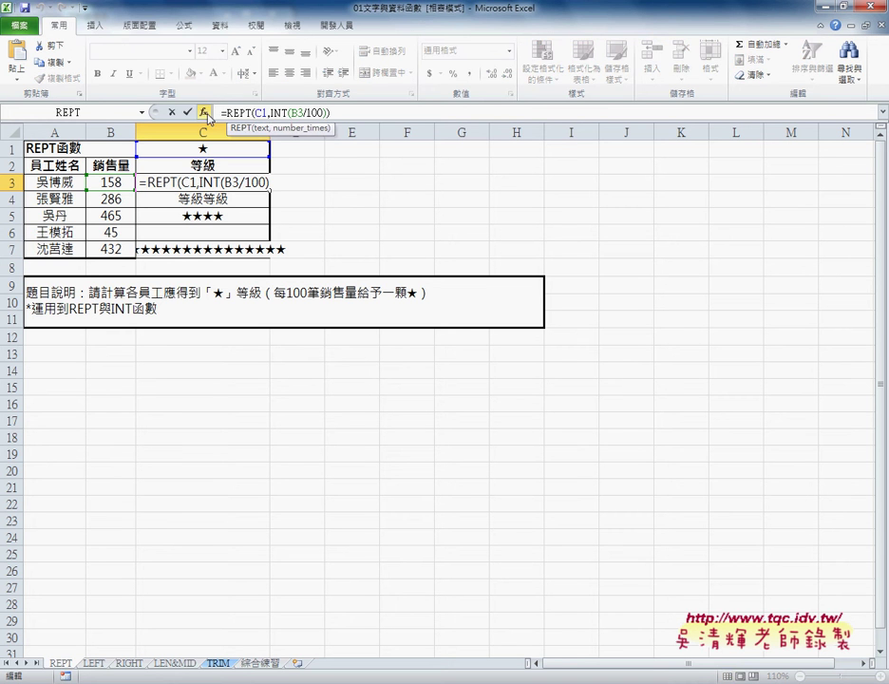
Change the REPT Text argument from C1 to the row-locked reference C$1
click(203, 112)
drag(525, 149, 352, 144)
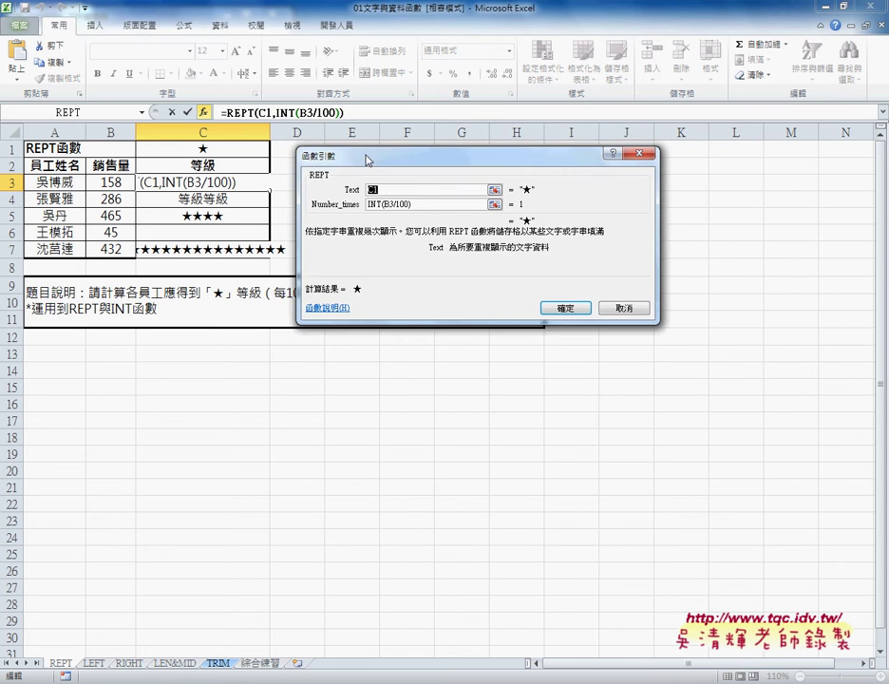
click(399, 179)
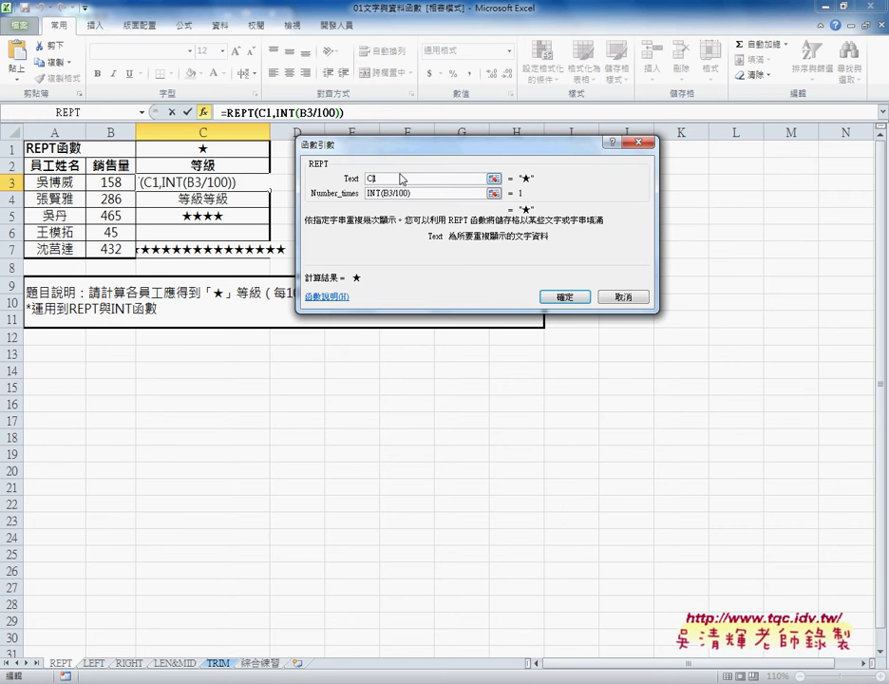
key(F4)
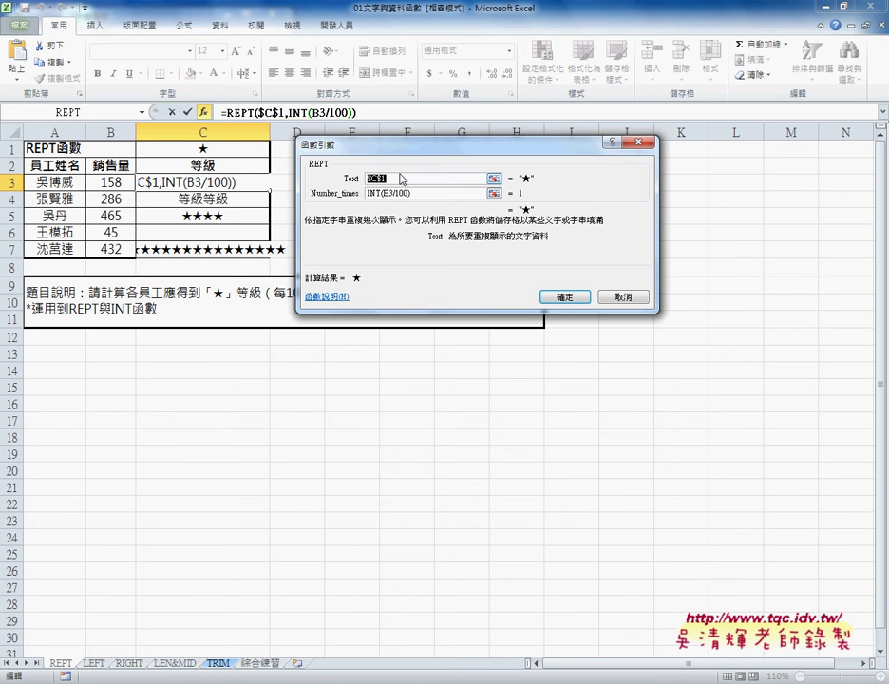
click(382, 179)
key(Delete)
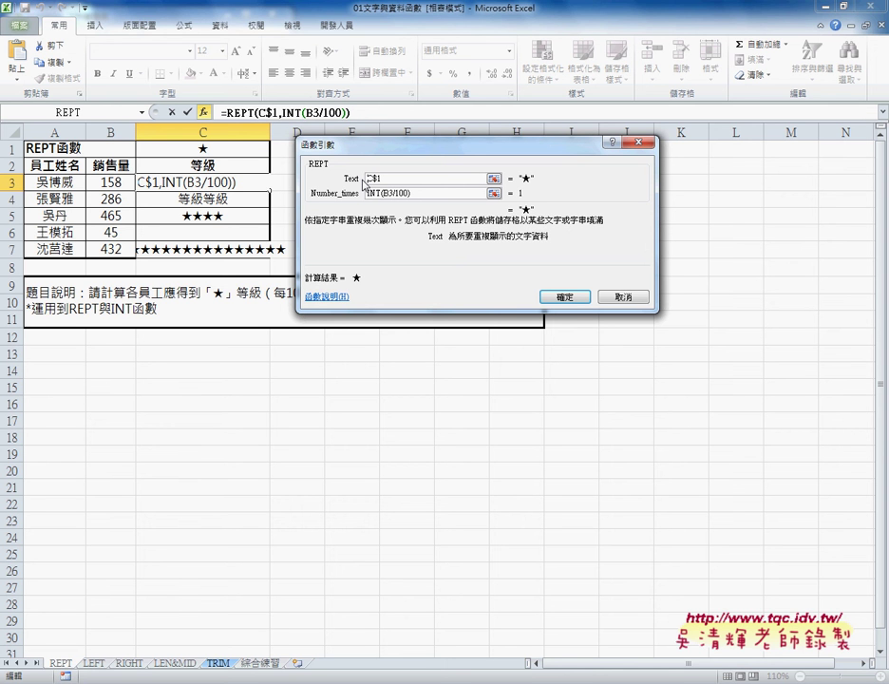